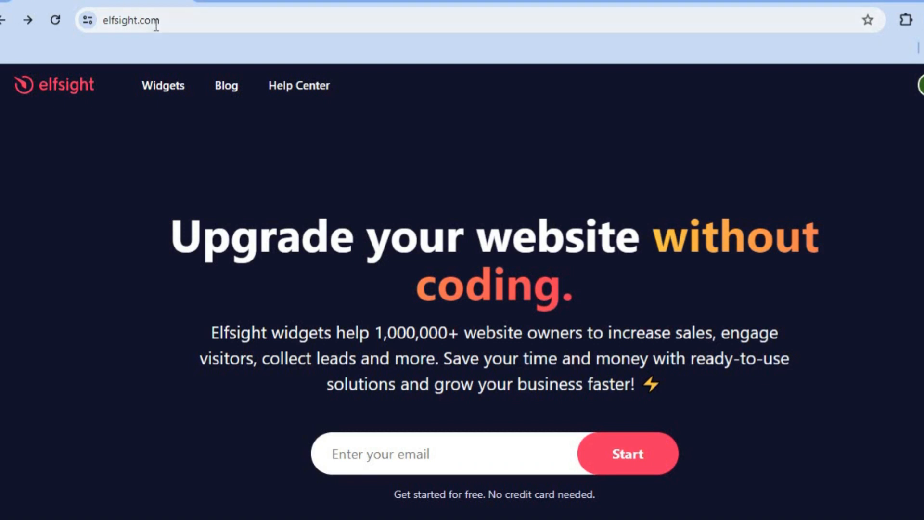
Open the Social Media Icons widget from Elfsight's widget list and continue with its Social Icons template.
mouse_move(163, 85)
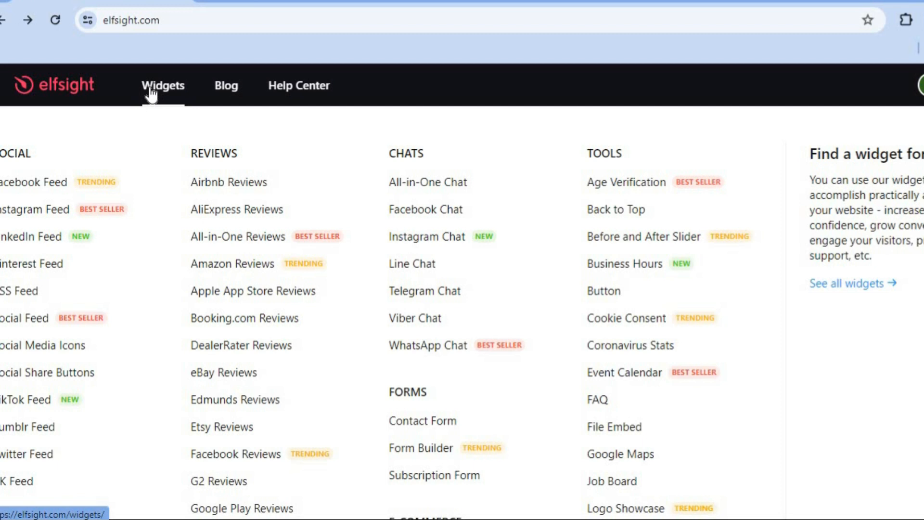
left_click(63, 351)
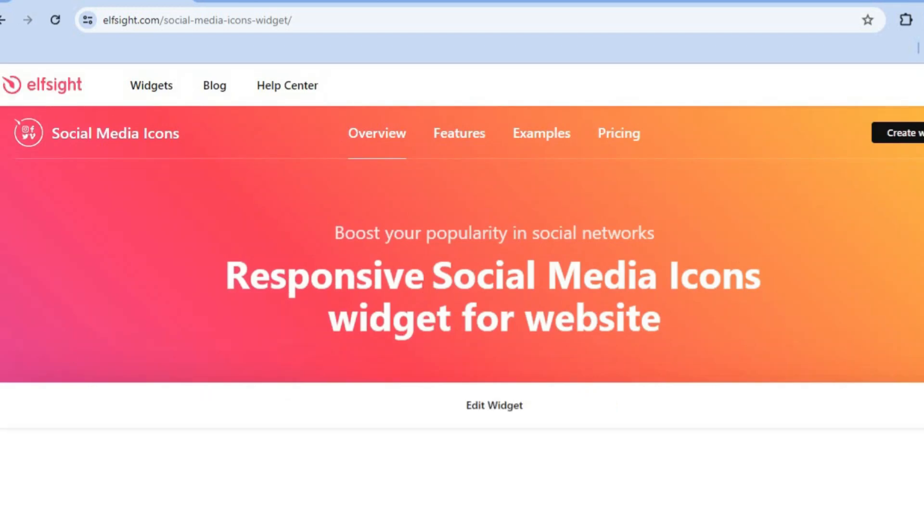
scroll(462, 260, "down", 5)
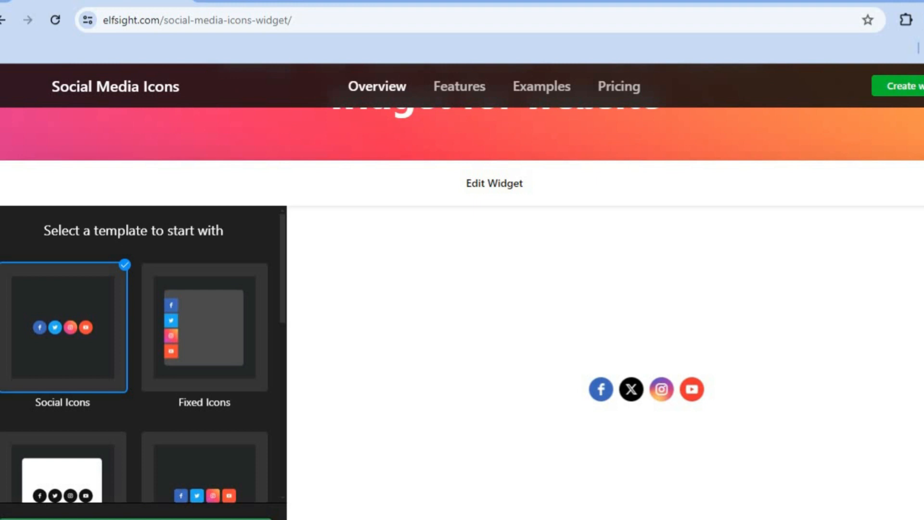
scroll(462, 288, "down", 4)
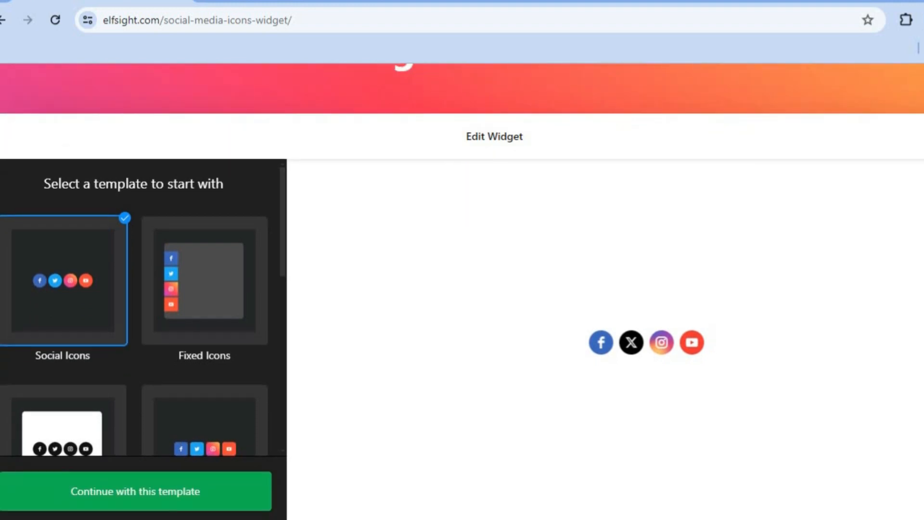
scroll(510, 278, "up", 2)
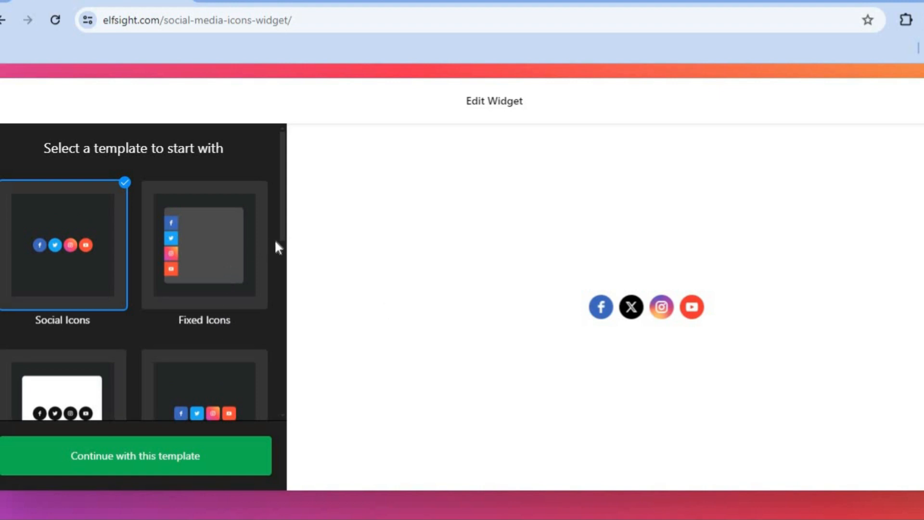
left_click_drag(284, 217, 273, 343)
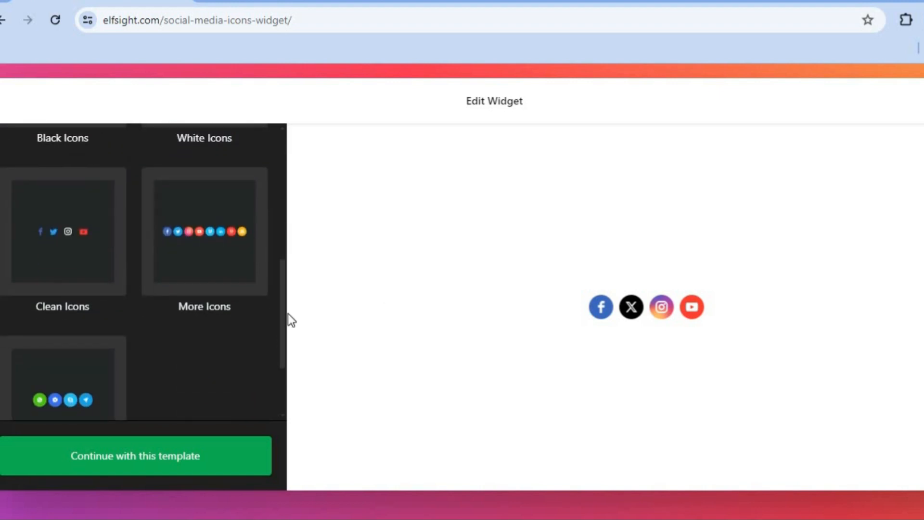
left_click_drag(283, 344, 284, 391)
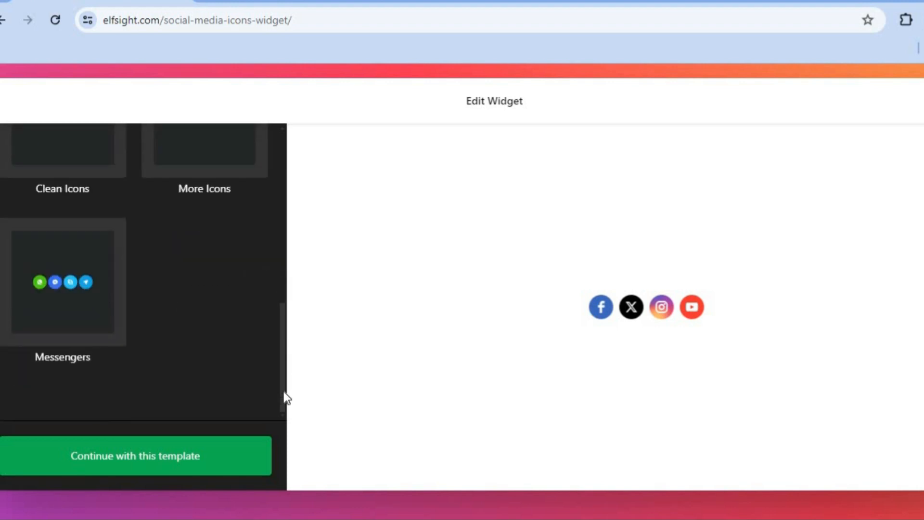
left_click(192, 465)
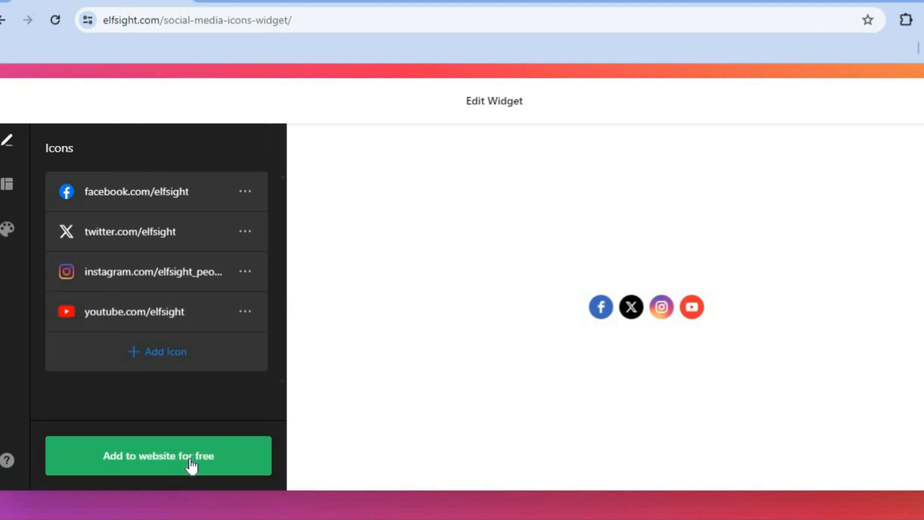
Open the Facebook icon for editing, highlight the username part of its profile URL, and return to the icon list.
left_click(244, 192)
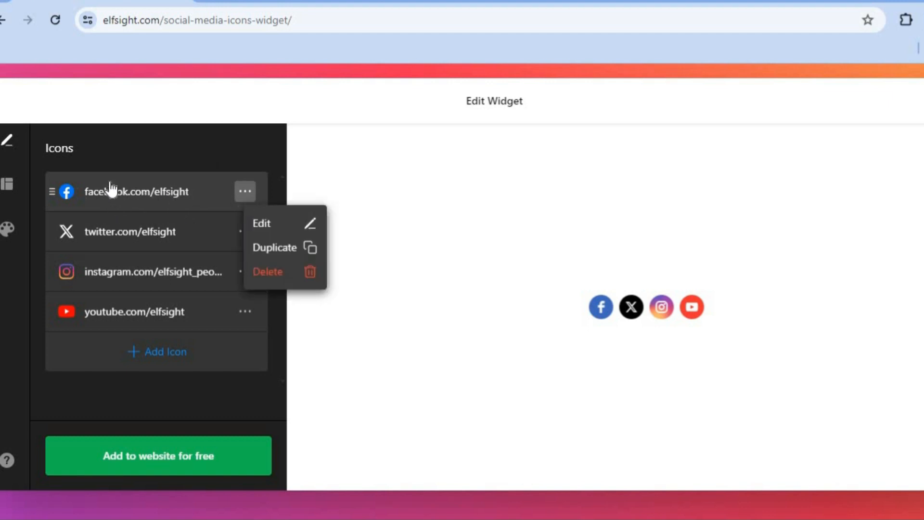
left_click(259, 224)
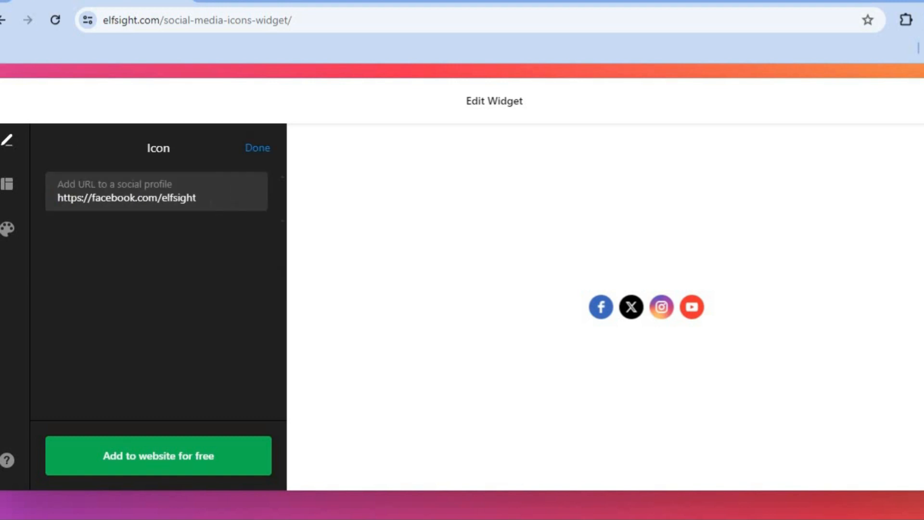
left_click_drag(196, 198, 164, 199)
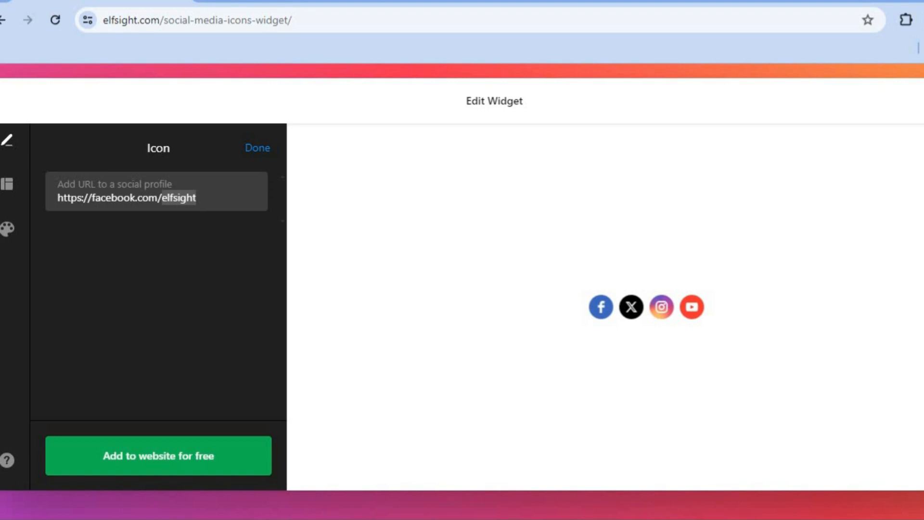
left_click(260, 145)
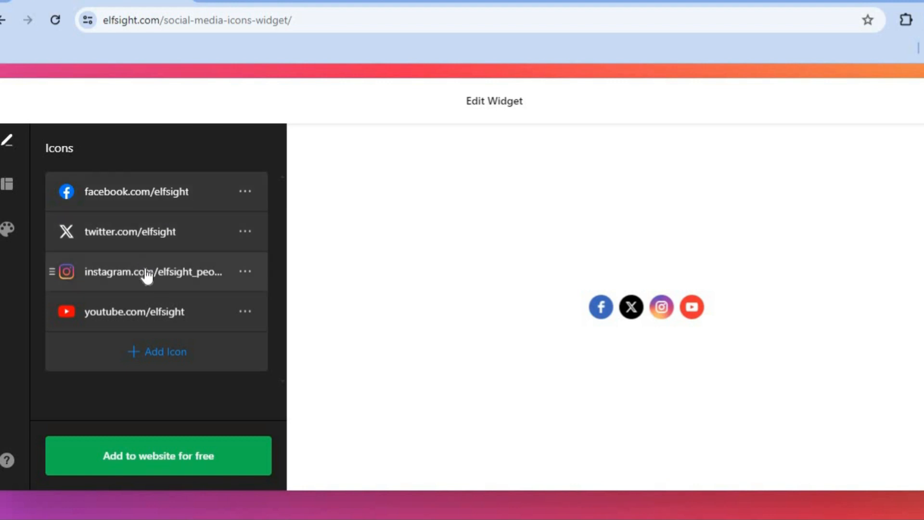
Browse the icon types that can be added to the widget, then close the selection without choosing one.
left_click(156, 353)
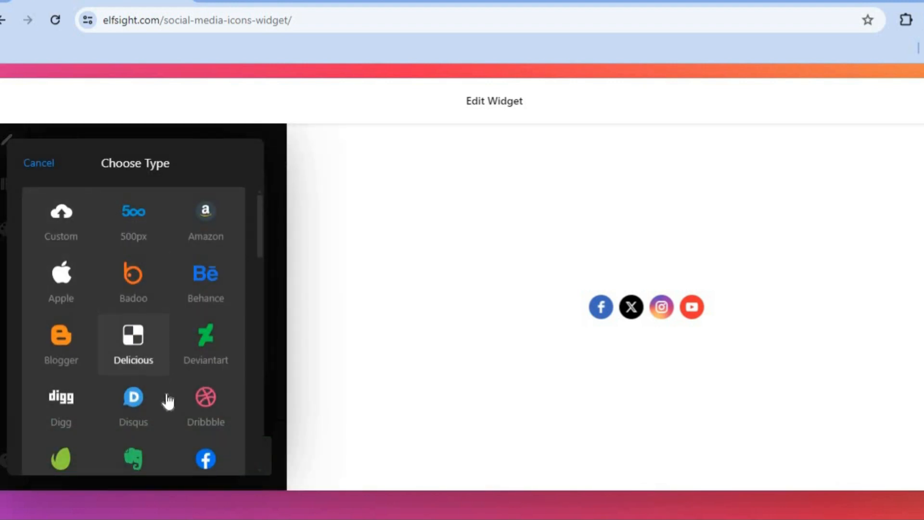
left_click_drag(260, 243, 259, 332)
scroll(258, 328, "up", 10)
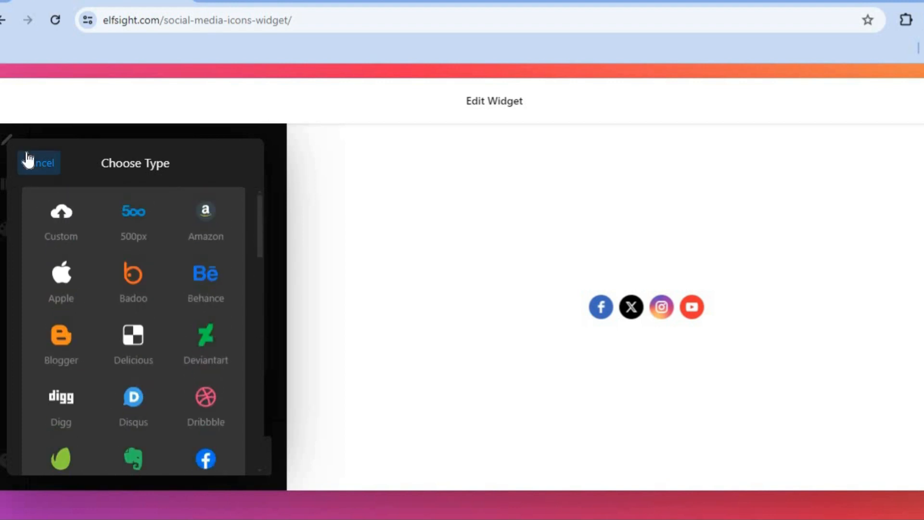
left_click(45, 163)
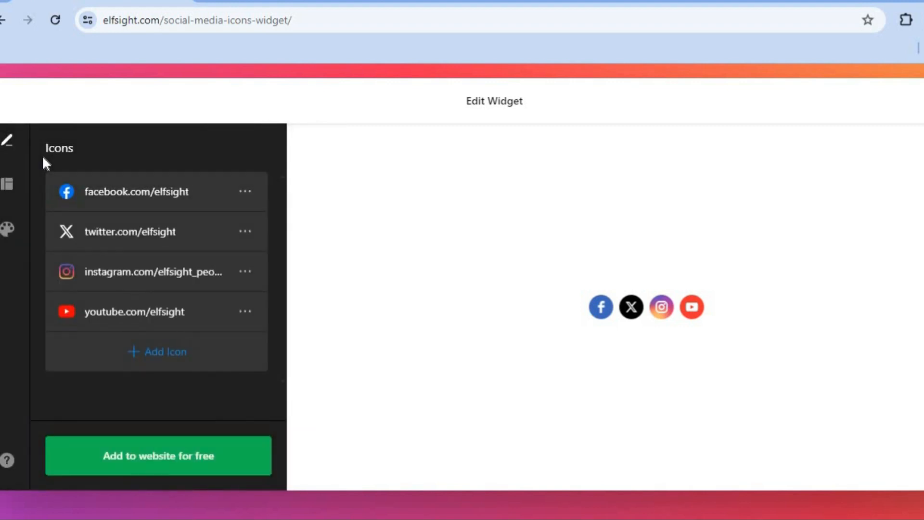
Review the widget's layout and style settings, and return to the icon list.
left_click(19, 192)
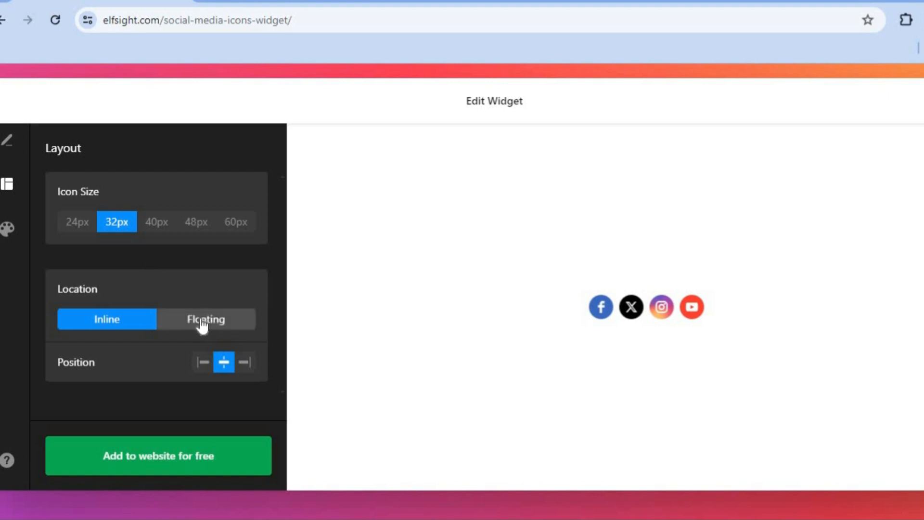
left_click(19, 234)
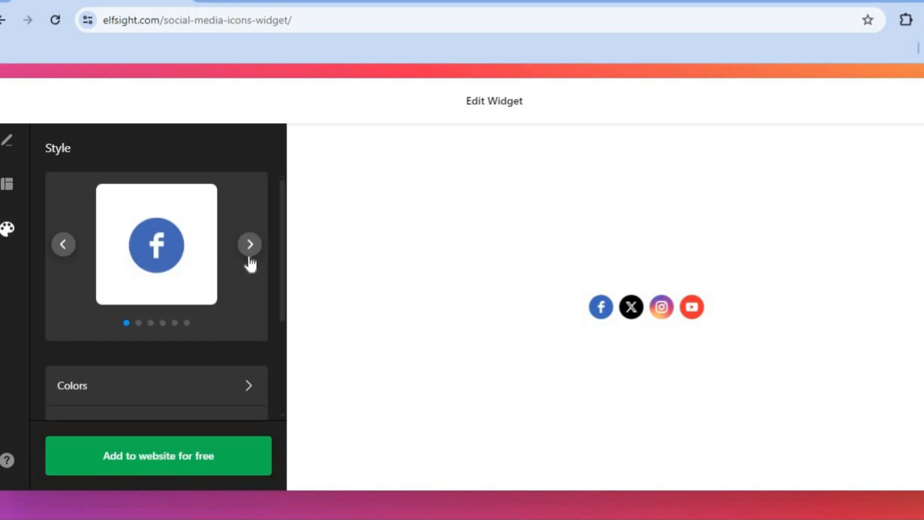
left_click(9, 146)
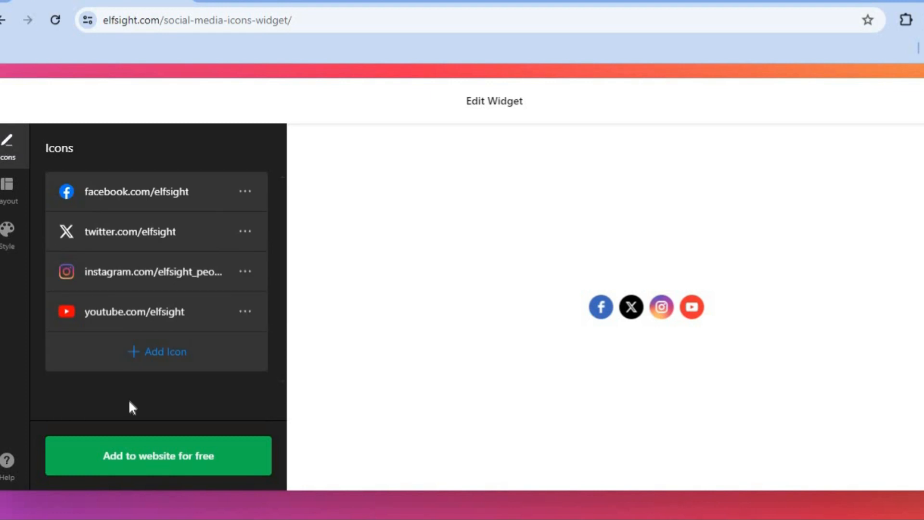
Add the social icons widget to the website for free and review the Social Media Icons pricing plans.
left_click(161, 461)
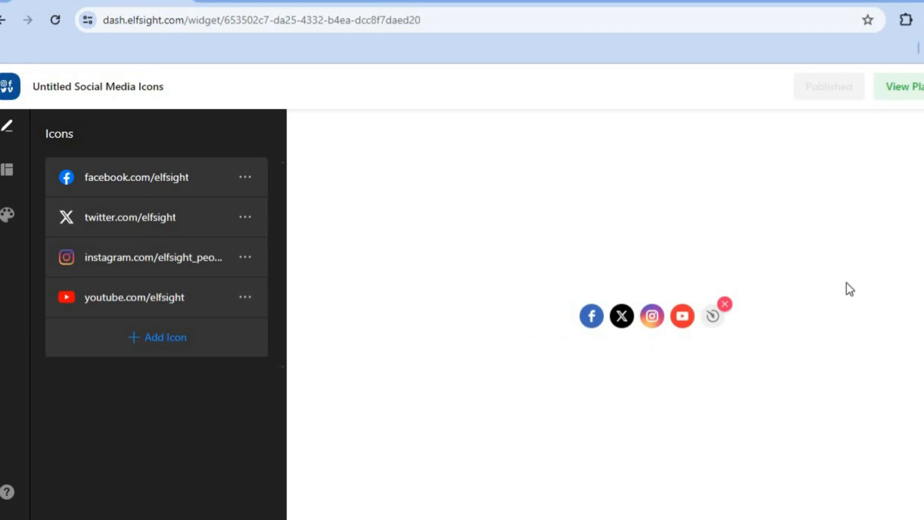
left_click(914, 92)
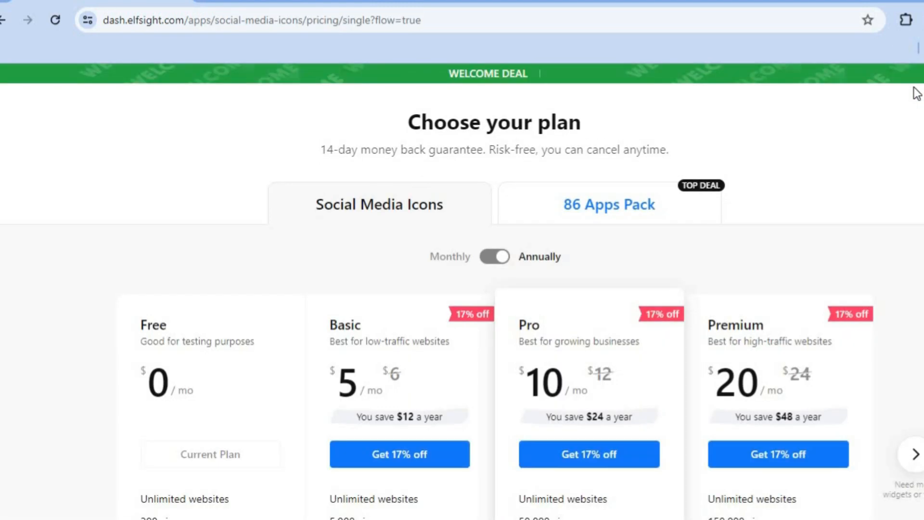
scroll(493, 331, "down", 5)
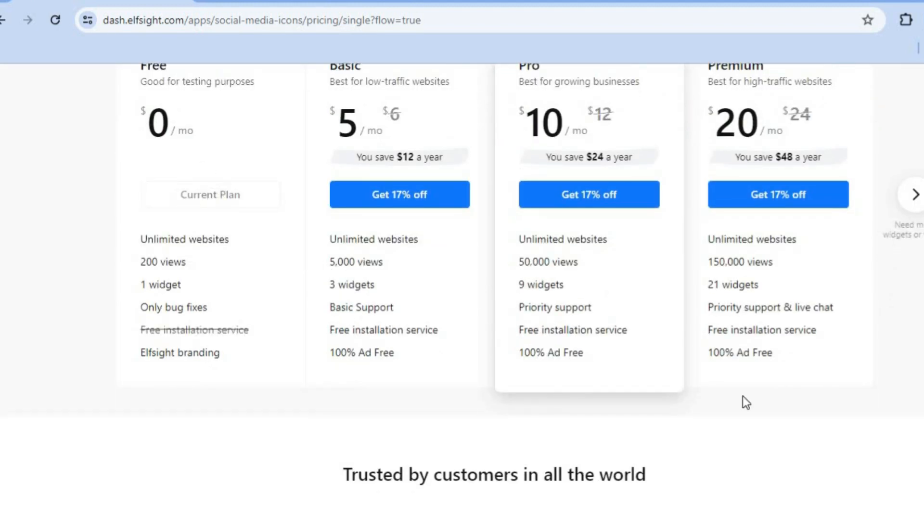
scroll(462, 290, "up", 5)
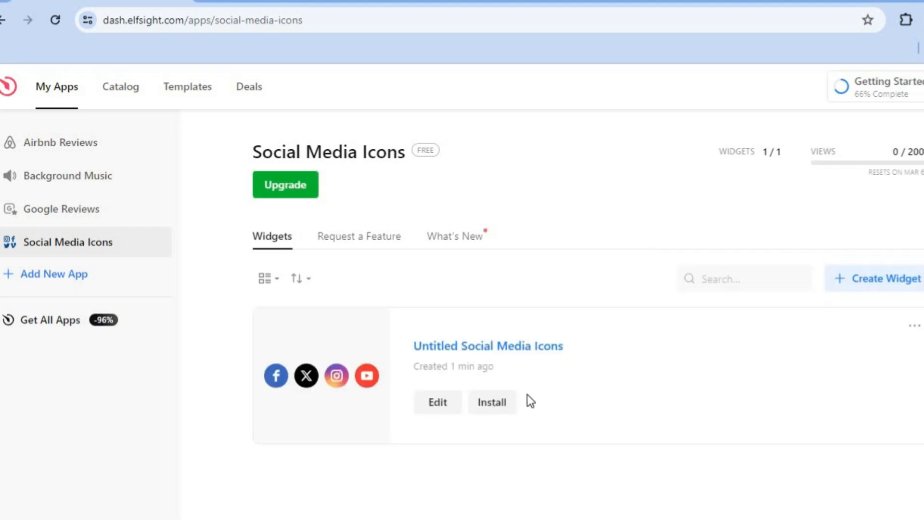
Open the installation options of the Untitled Social Media Icons widget and copy its embed code.
left_click(491, 416)
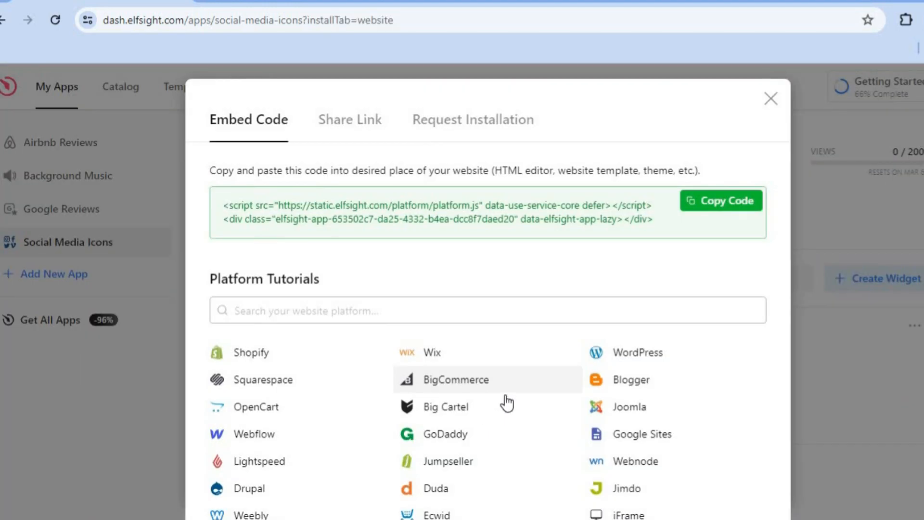
left_click(723, 204)
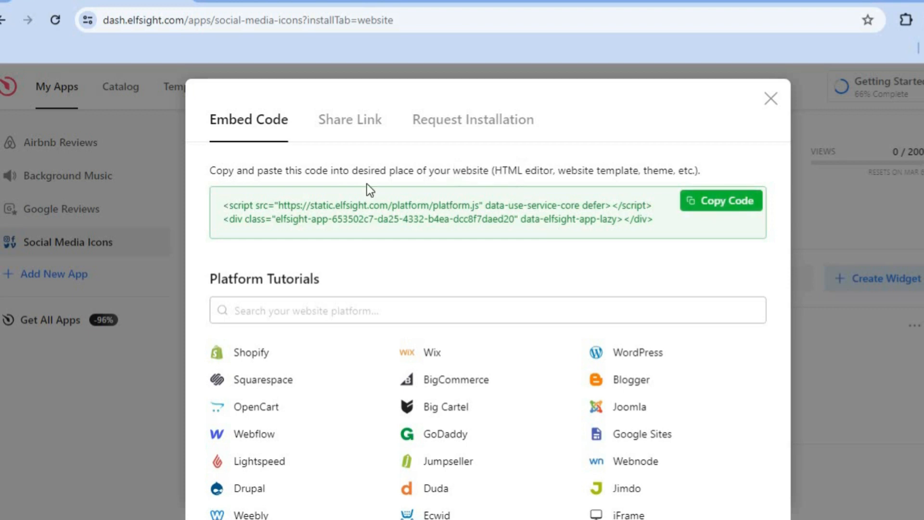
Switch to the Portfolio site in Google Sites and insert the copied widget code as an HTML embed on the Home page.
left_click(284, 3)
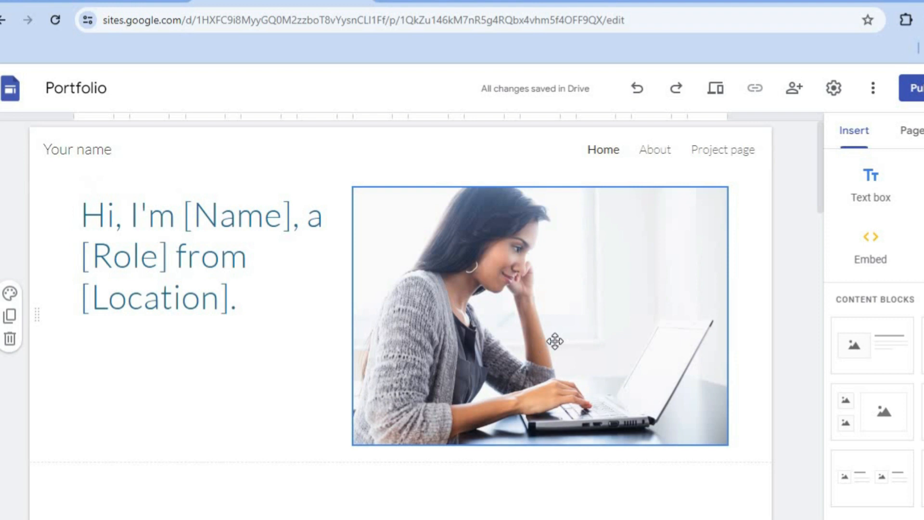
left_click(870, 246)
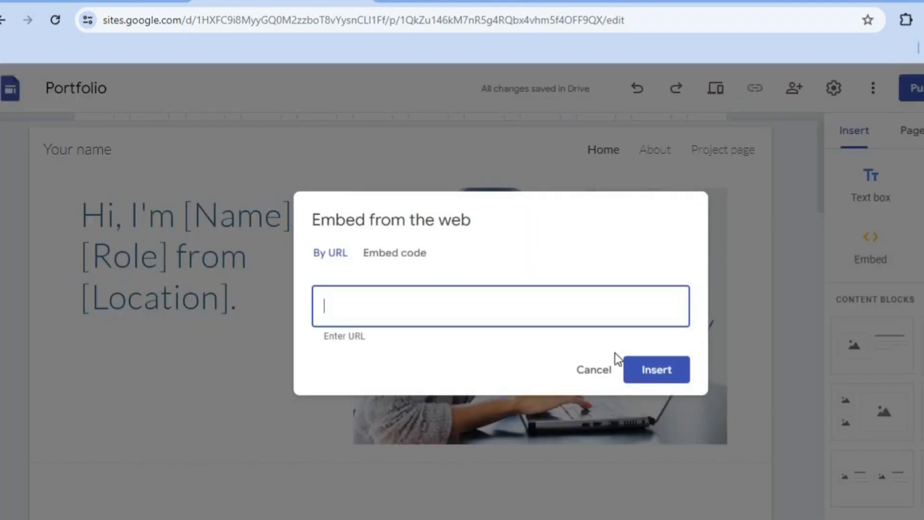
left_click(401, 257)
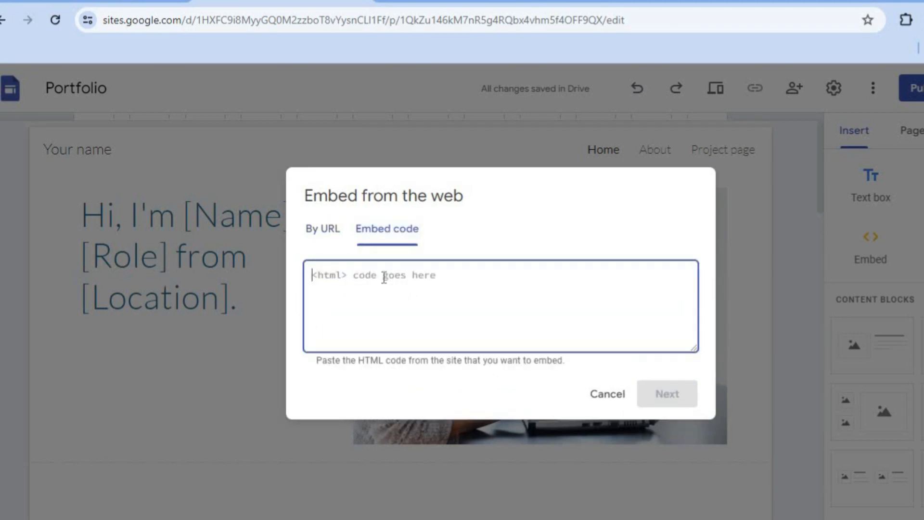
right_click(385, 274)
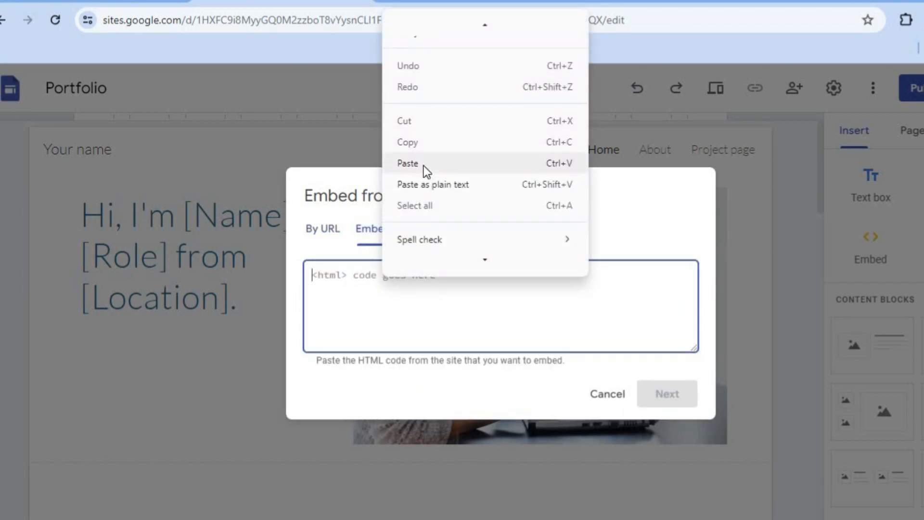
left_click(423, 165)
left_click(690, 397)
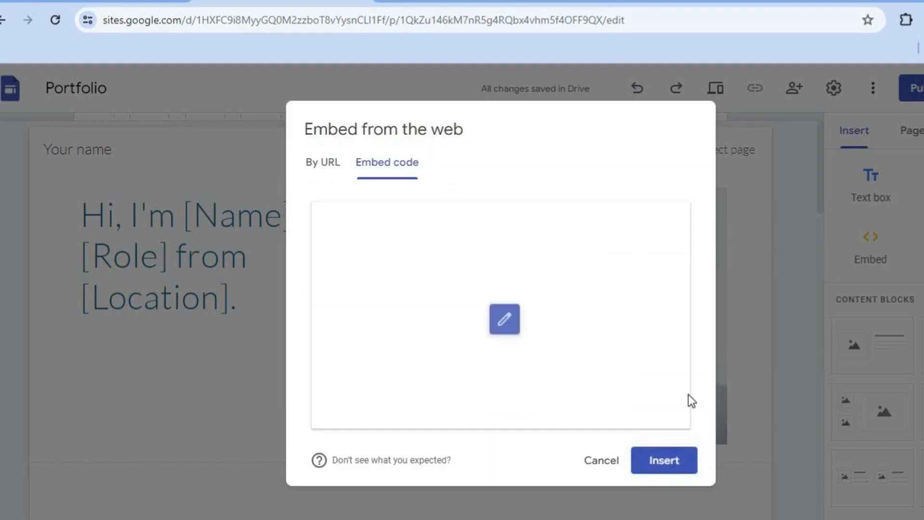
left_click(649, 463)
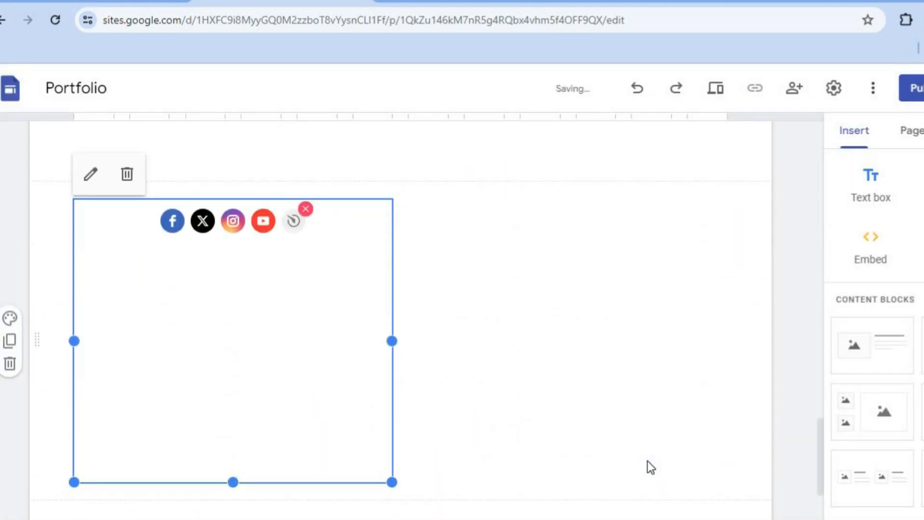